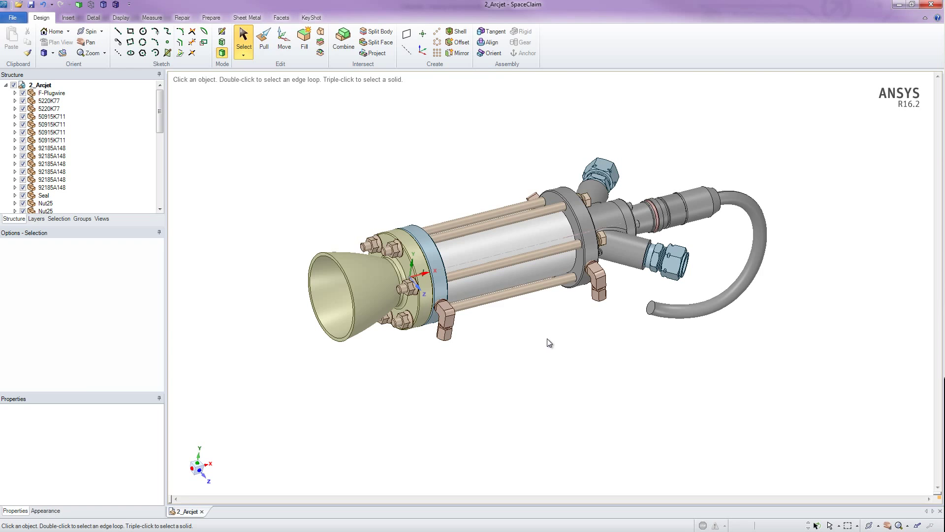
Step: Inspect the arcjet assembly in section view from several angles, then return to full 3D
key("x")
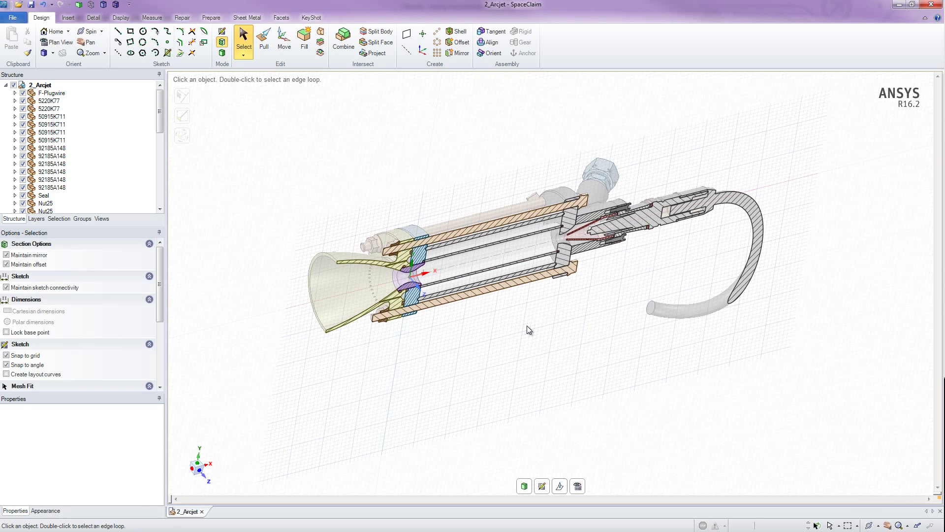
mouse_move(559, 317)
middle_mouse_down()
mouse_move(529, 284)
mouse_move(540, 283)
middle_mouse_up()
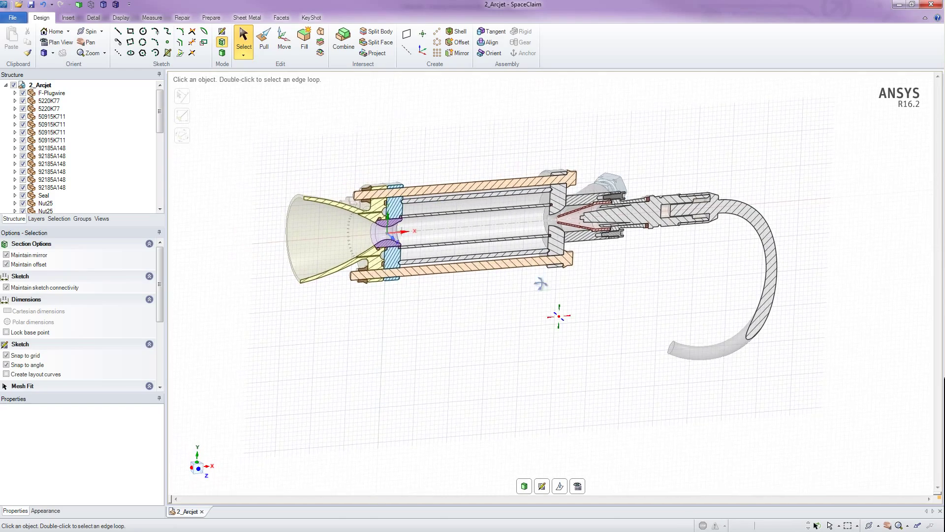
scroll(378, 271, "up", 4)
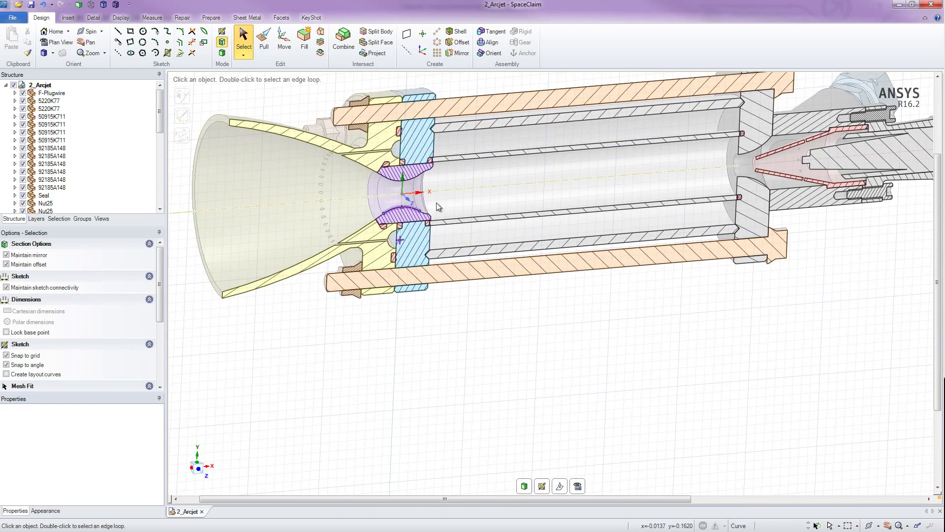
middle_click_drag(709, 179, 775, 205)
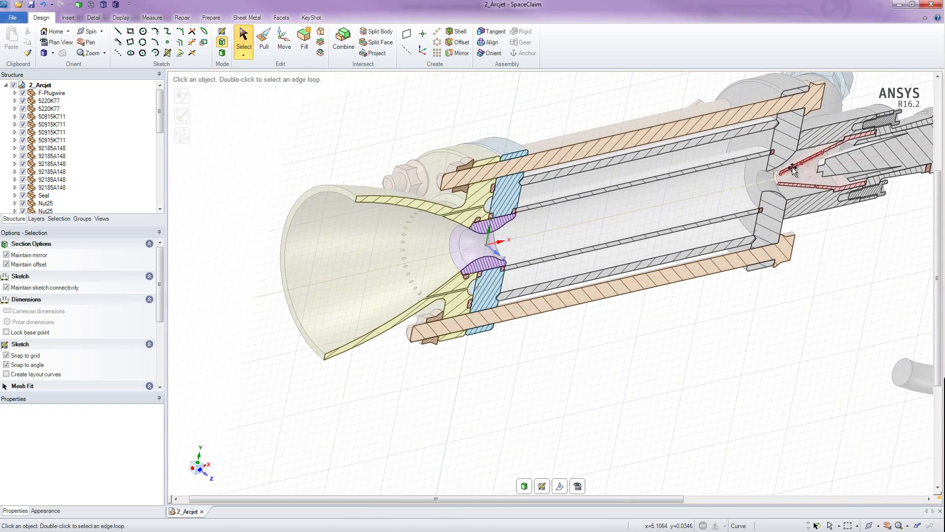
key("d")
scroll(879, 229, "down", 5)
scroll(918, 220, "up", 5)
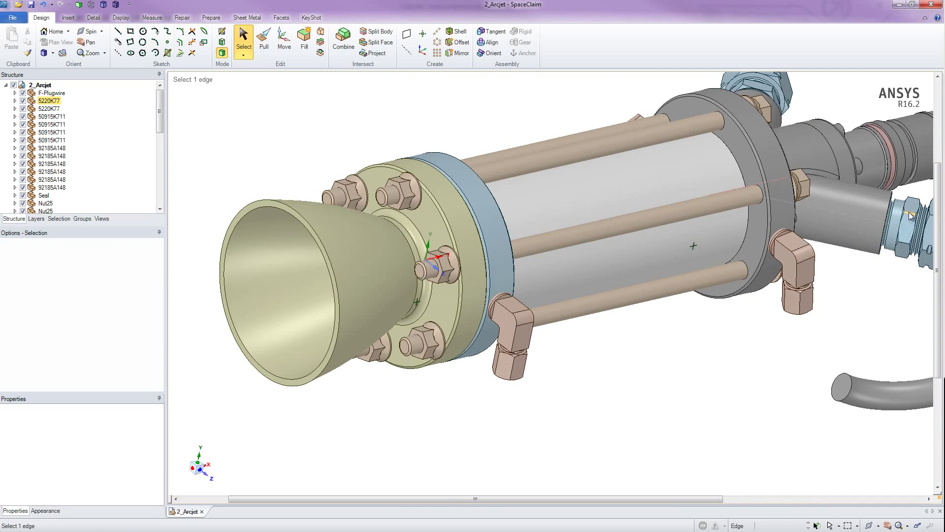
key("x")
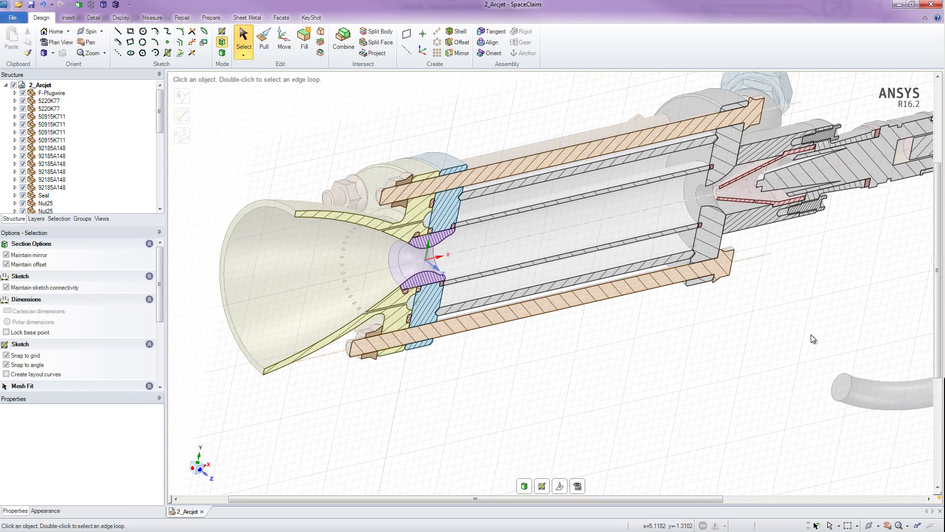
key("v")
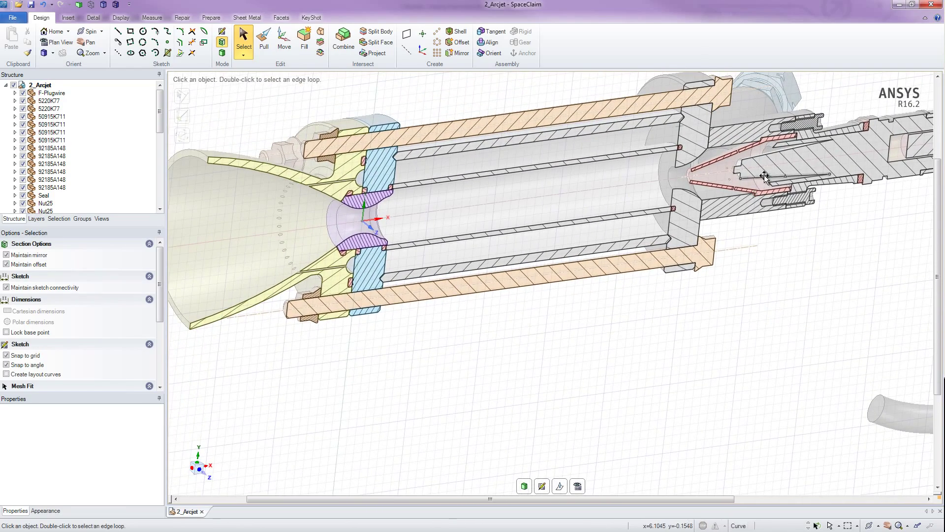
key("d")
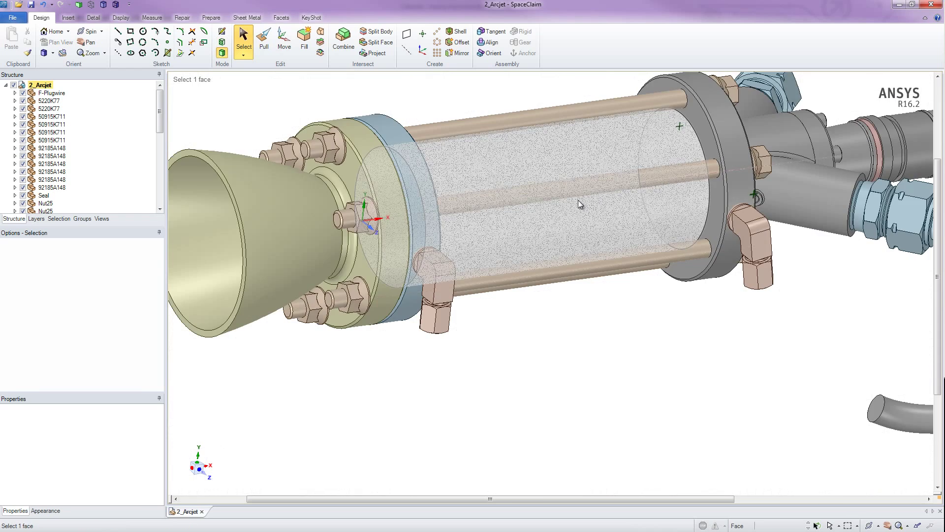
scroll(344, 236, "up", 2)
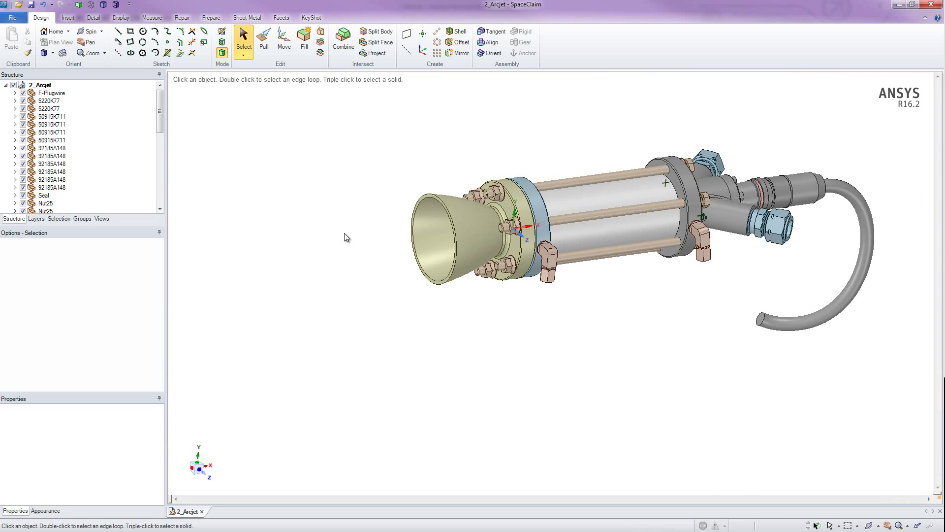
Step: Sketch a 17.875in by 10.875in rectangle
left_click(131, 42)
left_click(368, 111)
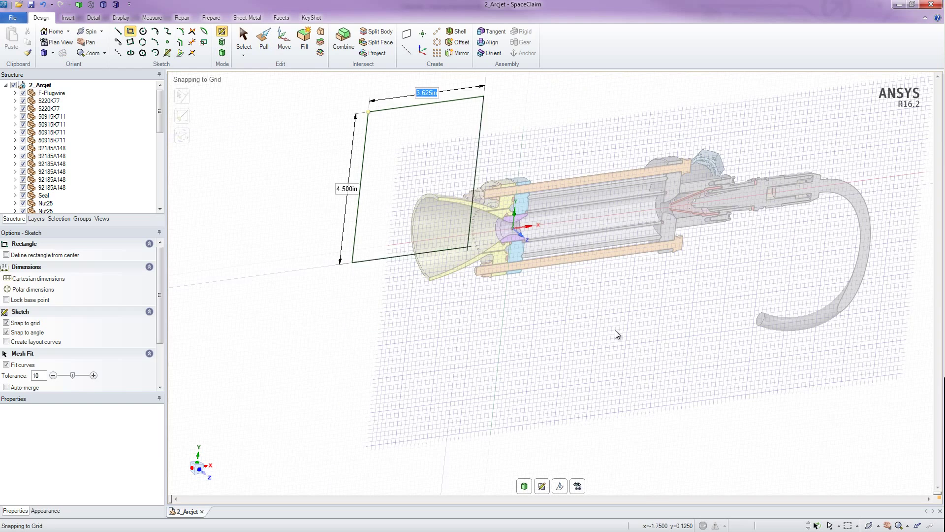
left_click(896, 399)
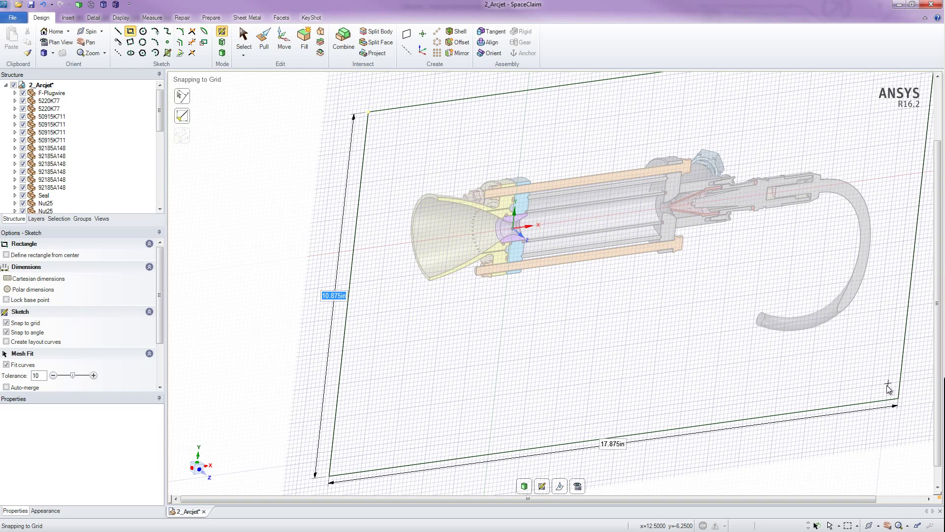
Step: Undo the rectangle sketch and launch Volume Extract from the Prepare tab
key("ctrl+z")
key("ctrl+z")
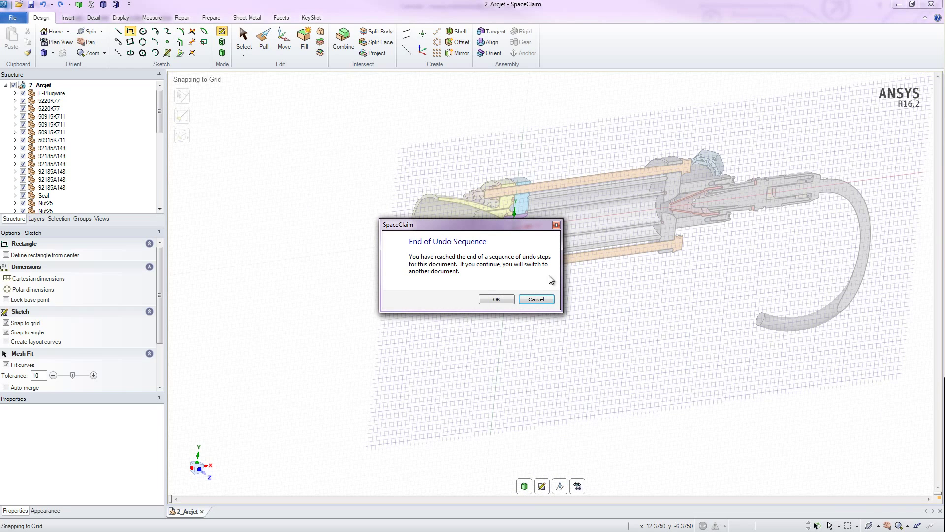
left_click(536, 300)
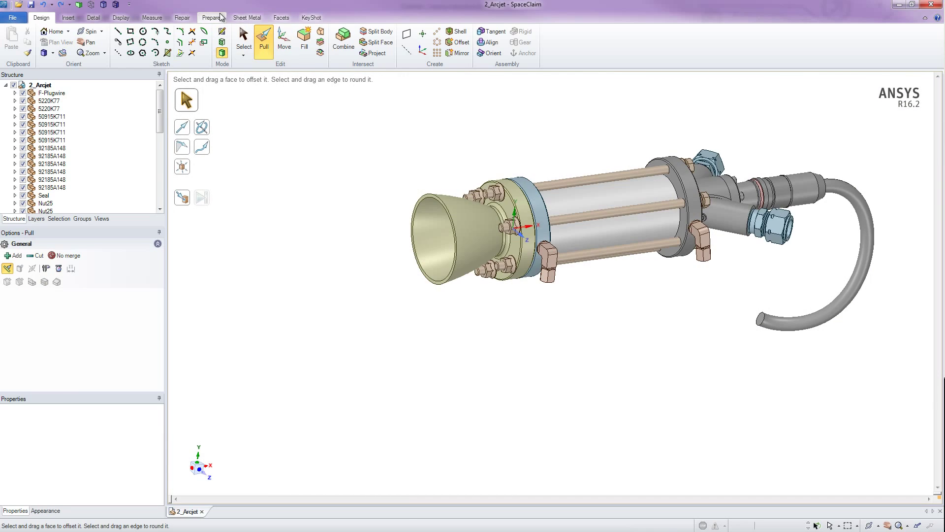
left_click(219, 18)
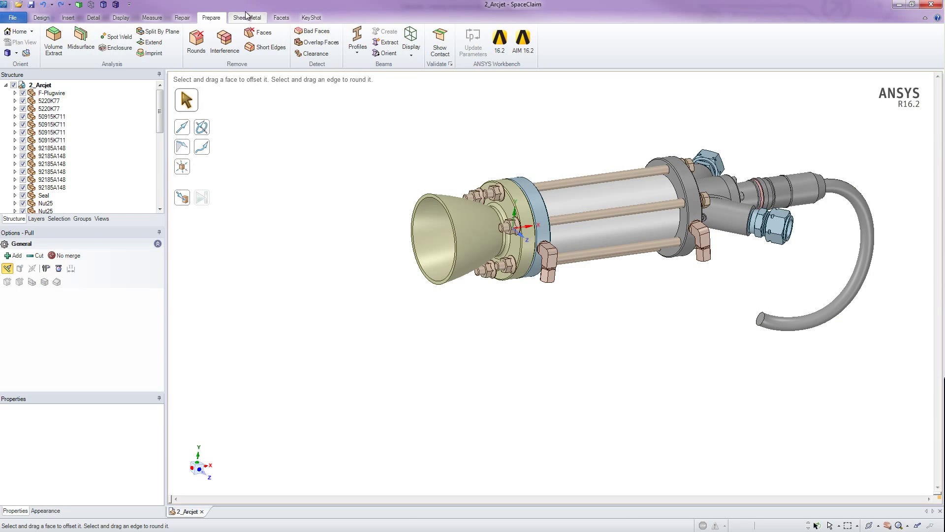
left_click(54, 43)
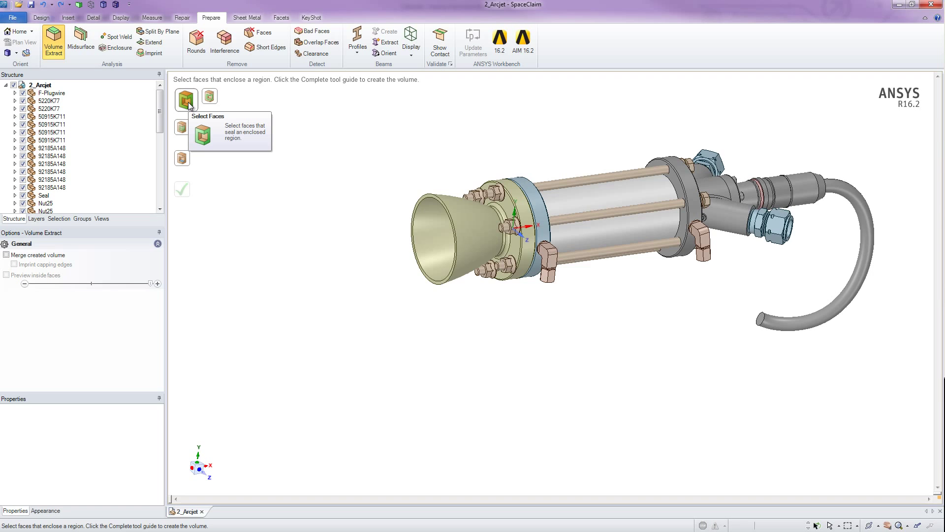
Step: Pick the nozzle rim face and the side fitting nut's end face as cap faces
scroll(416, 211, "up", 5)
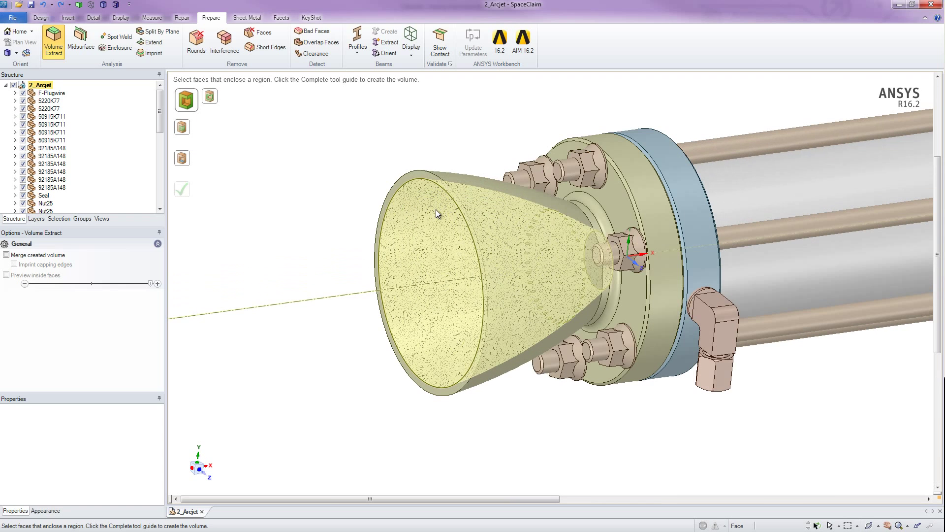
left_click(415, 175)
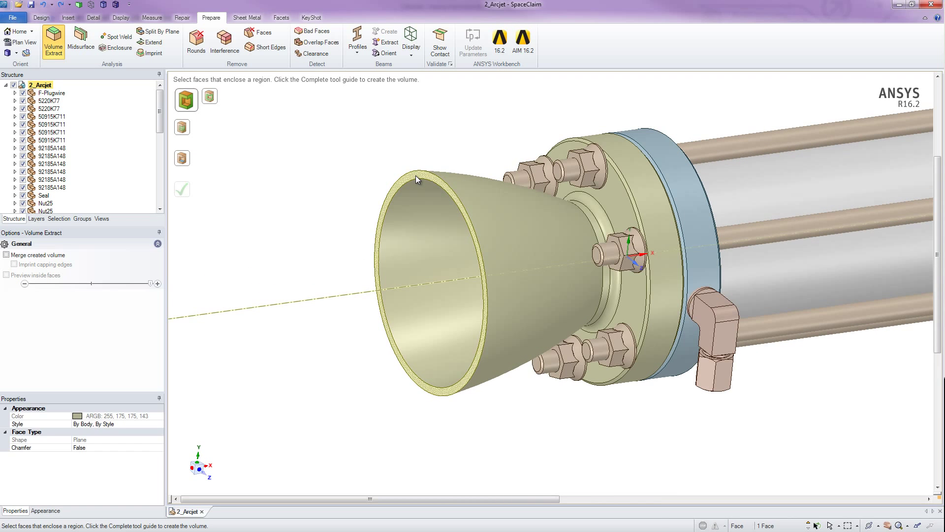
scroll(777, 256, "down", 5)
scroll(789, 269, "up", 5)
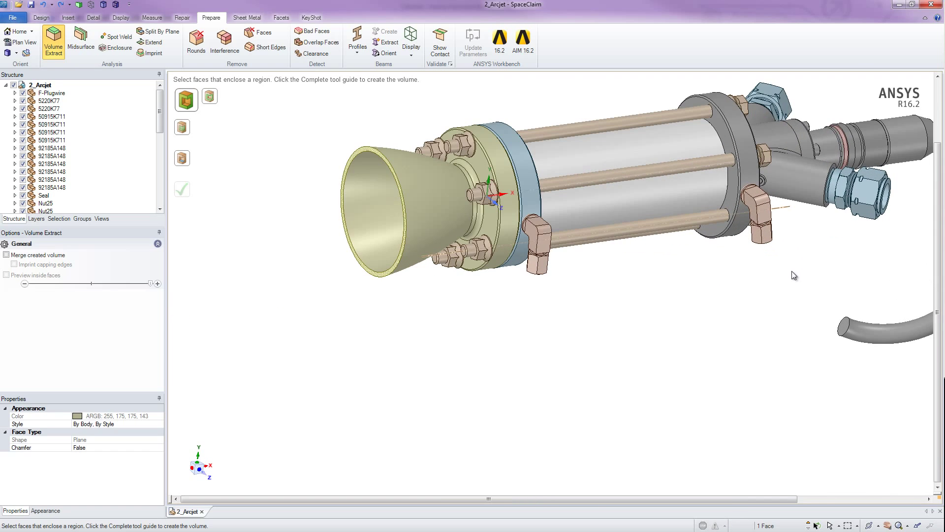
middle_click_drag(867, 257, 800, 248)
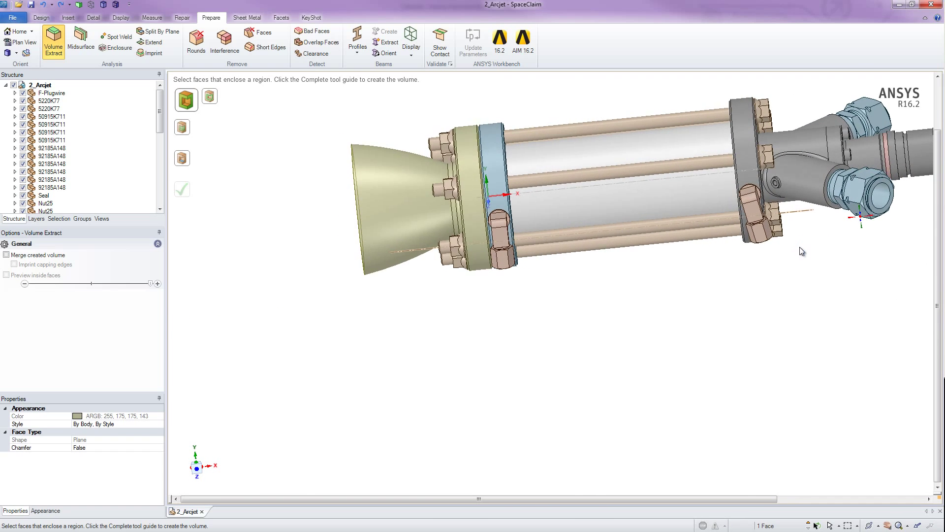
scroll(881, 192, "up", 3)
left_click(885, 185, "ctrl")
Step: Reorient the view and add the upper fitting's ring end face as the third cap
scroll(884, 185, "down", 6)
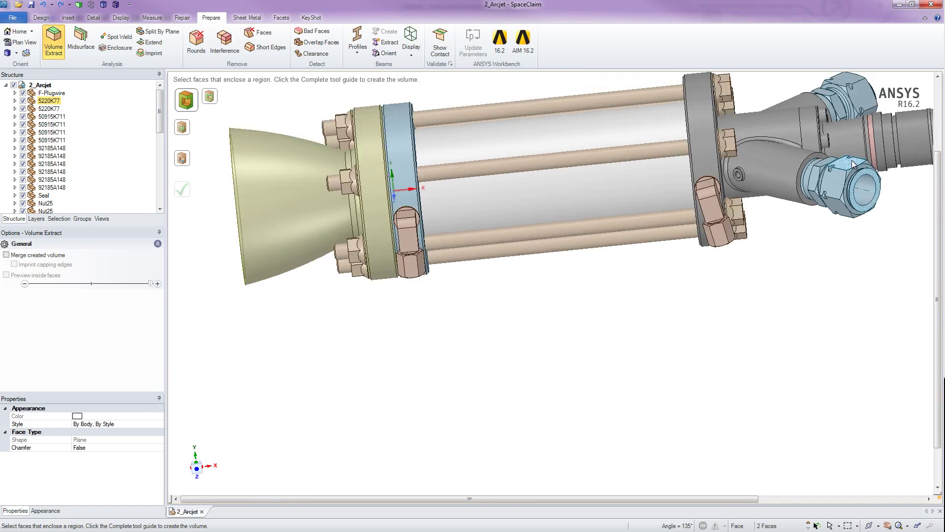
middle_click_drag(884, 185, 794, 275)
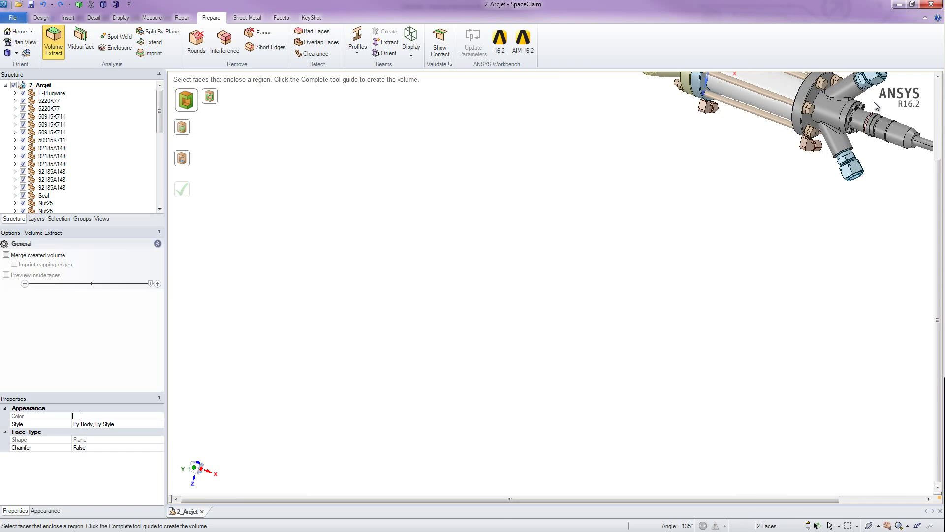
scroll(877, 102, "down", 6)
scroll(877, 88, "up", 5)
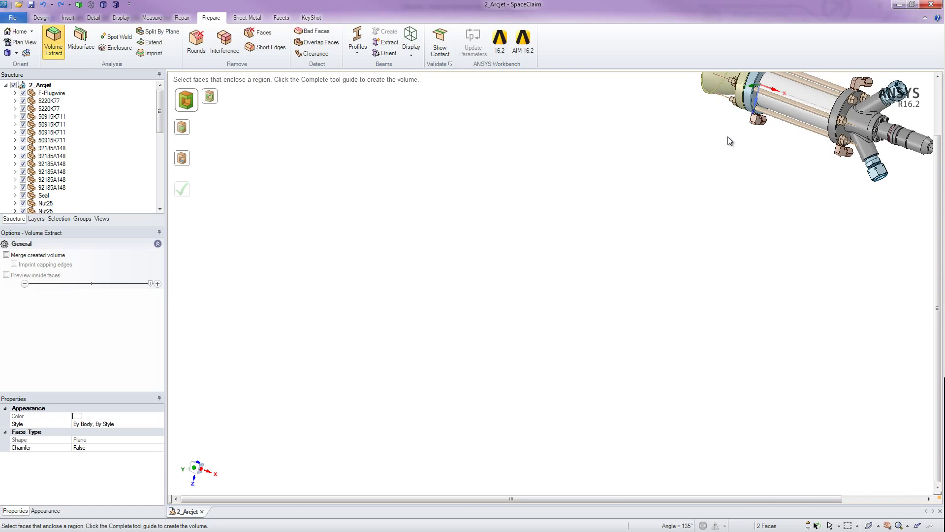
middle_click_drag(739, 146, 510, 270, "shift")
scroll(669, 193, "up", 6)
left_click(668, 193)
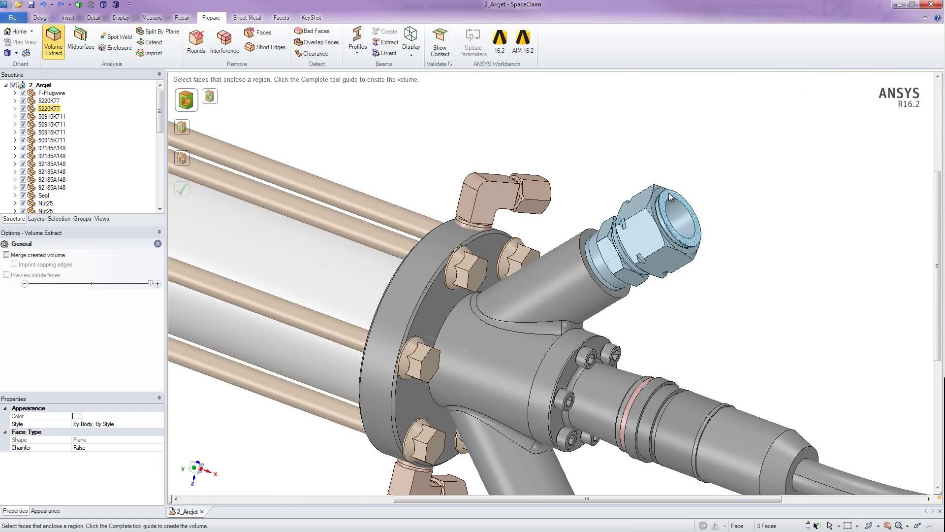
scroll(496, 326, "down", 6)
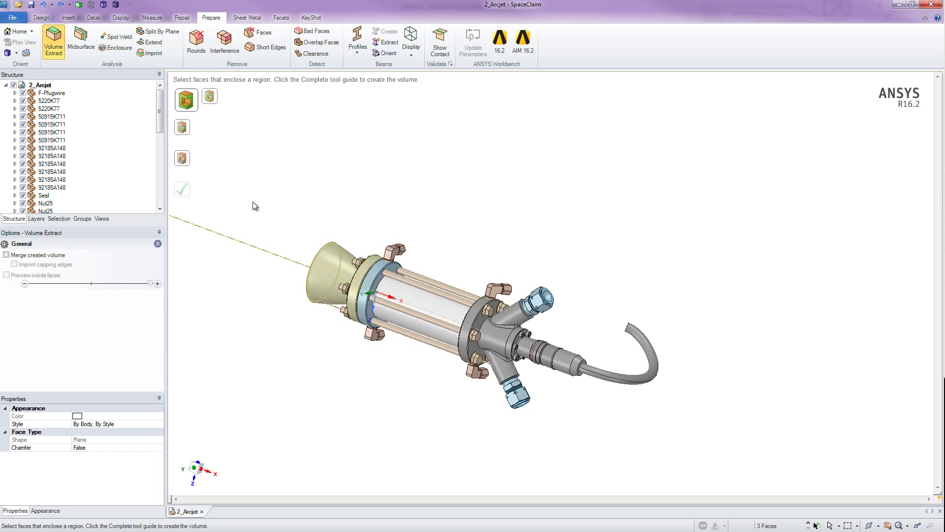
Step: Pick the inner ring face inside the nozzle as the seed face
left_click(183, 162)
middle_click_drag(416, 358, 555, 382)
scroll(382, 316, "up", 3)
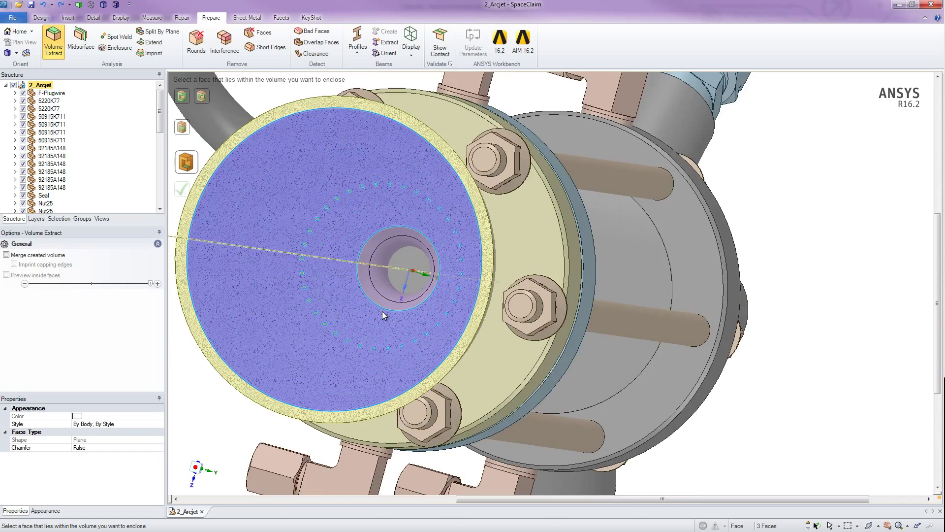
left_click(384, 304)
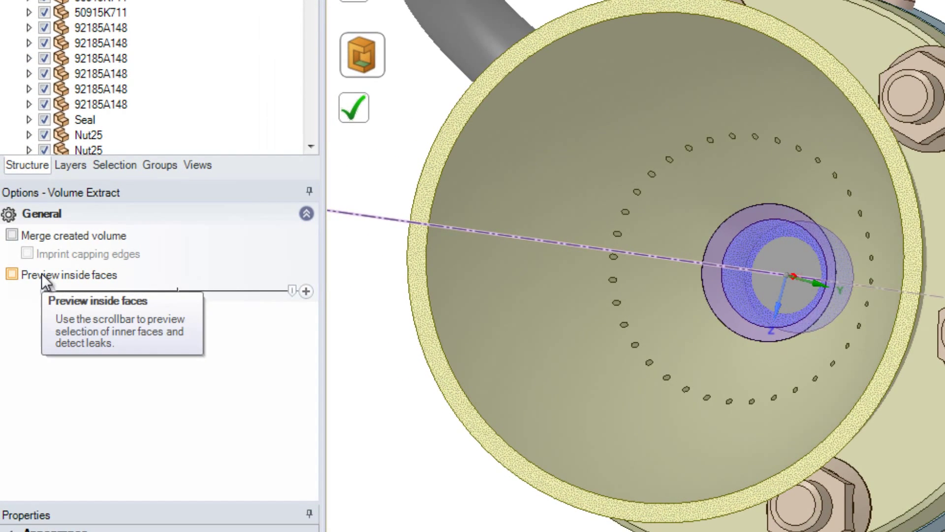
Step: Turn on Preview inside faces and drag its slider left, viewing the assembly from the side
left_click(42, 276)
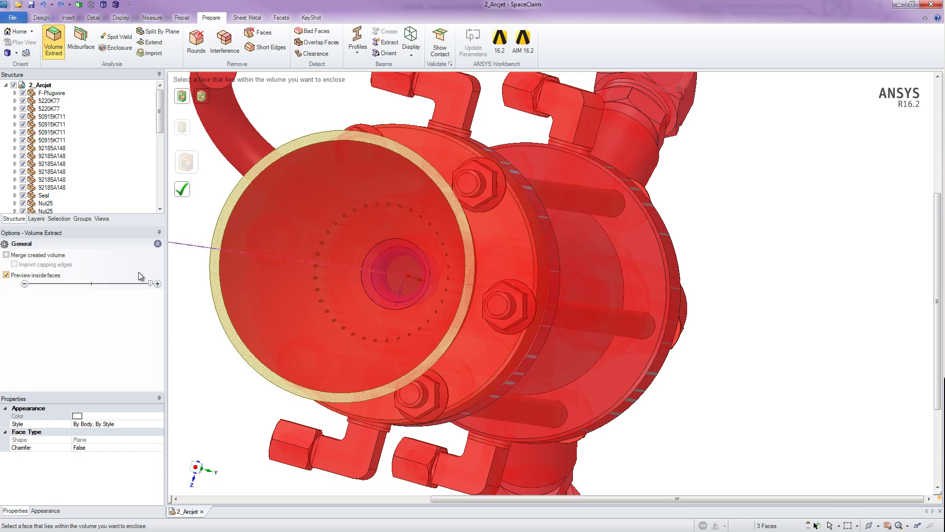
scroll(269, 302, "down", 5)
middle_click_drag(396, 302, 537, 248, "shift")
middle_click_drag(606, 222, 480, 259)
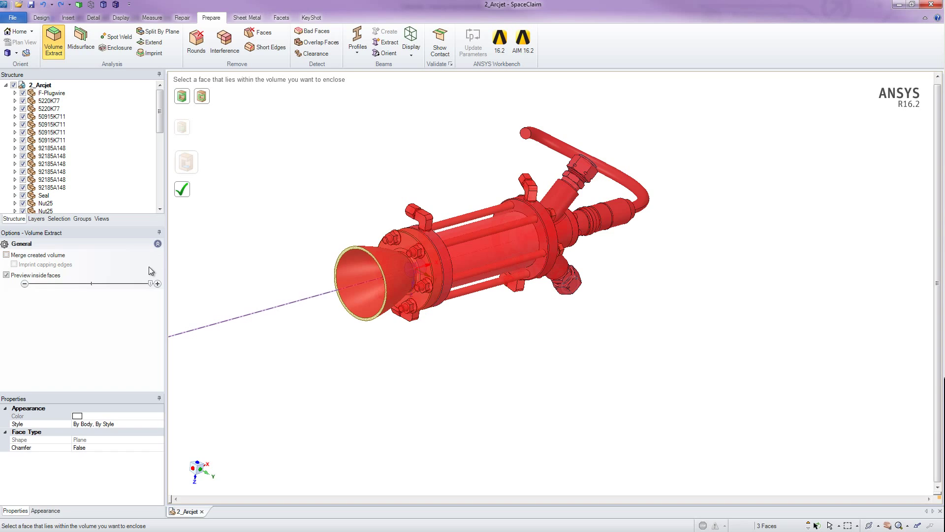
left_click_drag(150, 284, 44, 286)
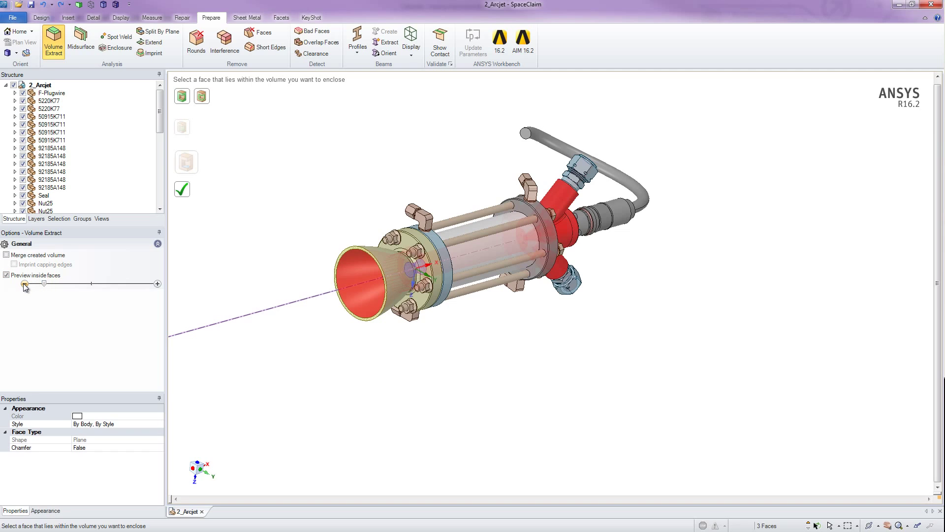
Step: Step the inside-faces preview back two notches and zoom in on the red fitting's small hole
left_click(24, 284)
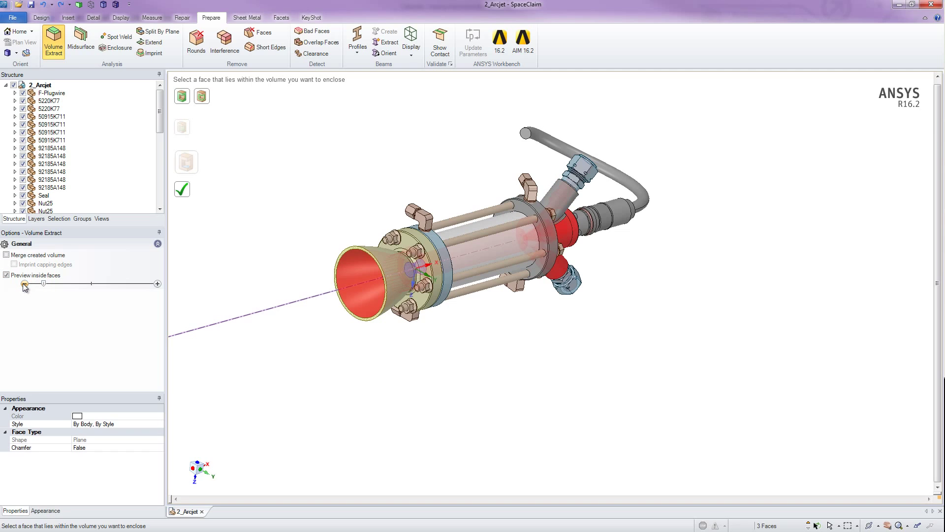
left_click(24, 284)
middle_click_drag(498, 318, 557, 298)
scroll(558, 298, "up", 8)
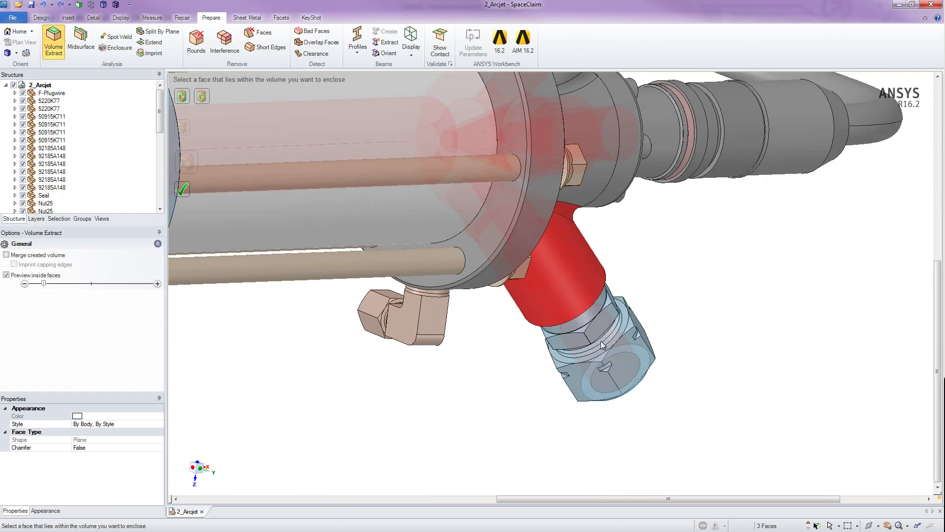
middle_click_drag(520, 287, 450, 304)
scroll(450, 304, "up", 5)
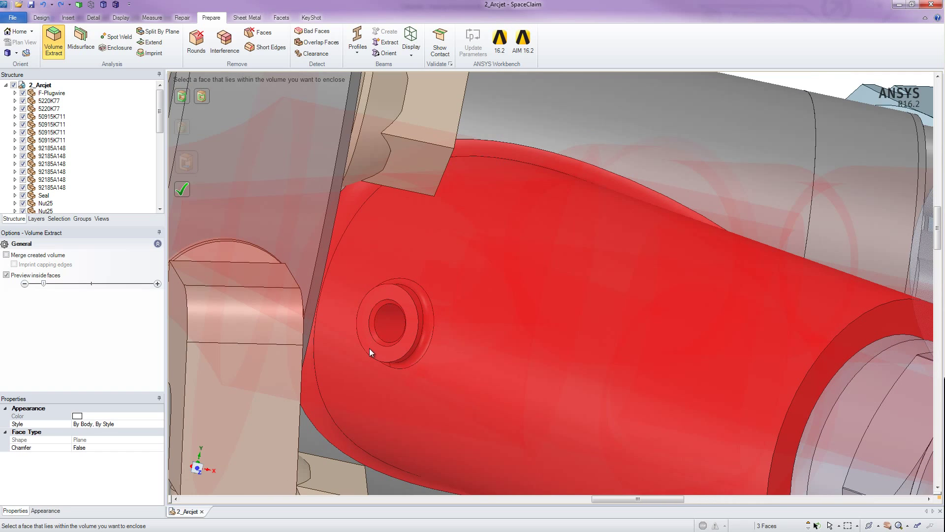
scroll(397, 376, "down", 8)
scroll(471, 331, "down", 6)
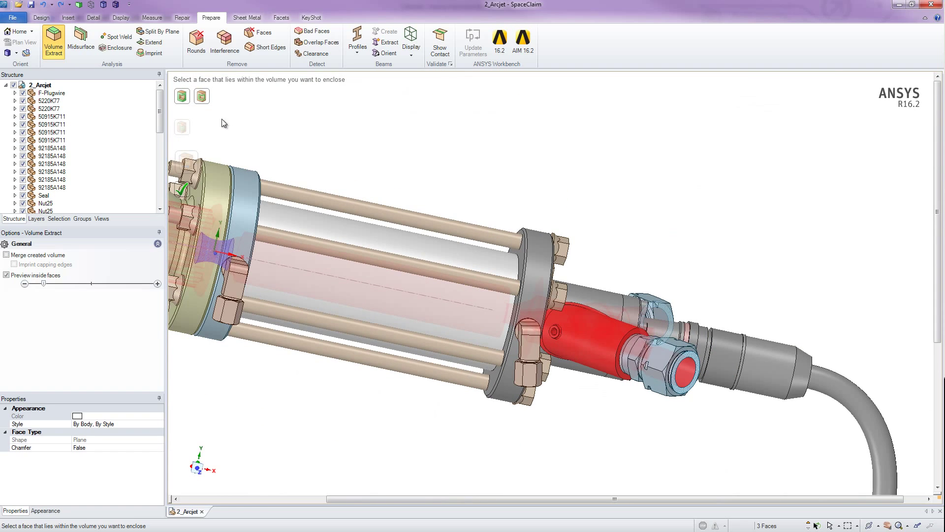
Step: Add the small side-fitting hole's face as a fourth cap and refresh the inside-faces preview
left_click(201, 96)
scroll(542, 317, "up", 5)
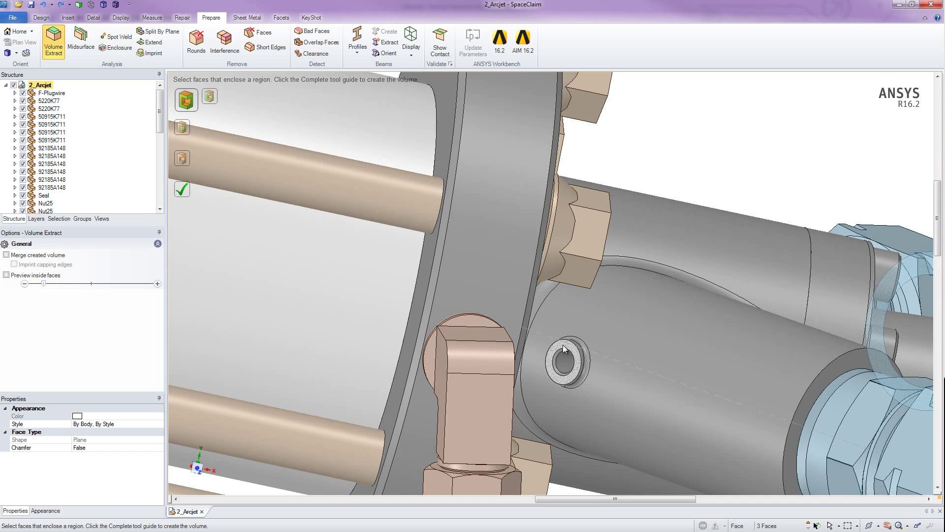
left_click(563, 346)
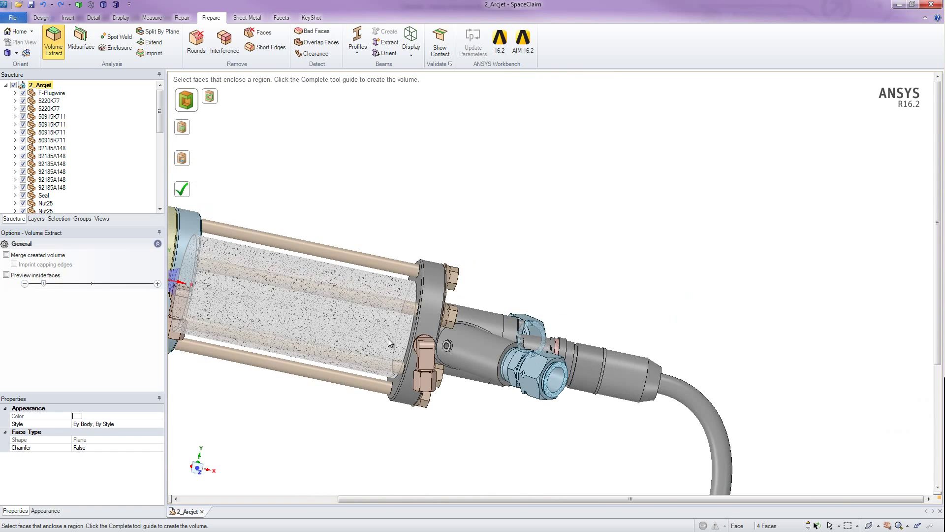
scroll(423, 344, "down", 5)
left_click(29, 276)
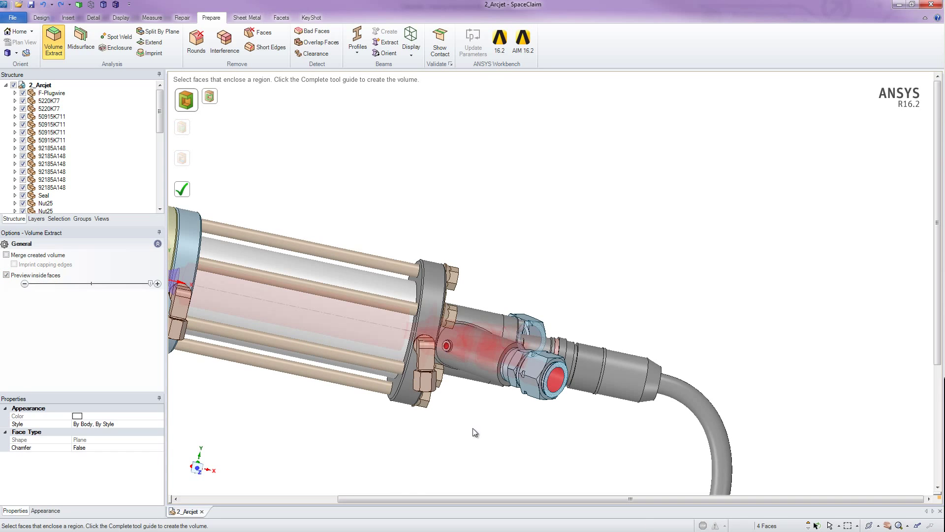
Step: Check the four-cap preview, complete the extraction, and scroll the tree down to the new Volume body
mouse_move(487, 418)
middle_mouse_down("shift")
mouse_move(611, 324)
mouse_move(681, 348)
middle_mouse_up("shift")
mouse_move(598, 340)
middle_mouse_down()
mouse_move(555, 282)
mouse_move(538, 228)
mouse_move(571, 209)
mouse_move(598, 226)
middle_mouse_up()
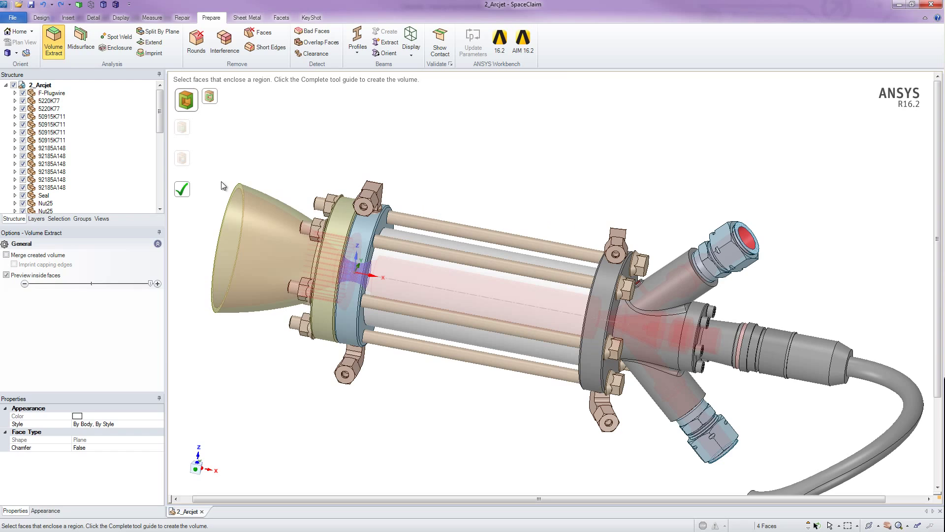
left_click(186, 188)
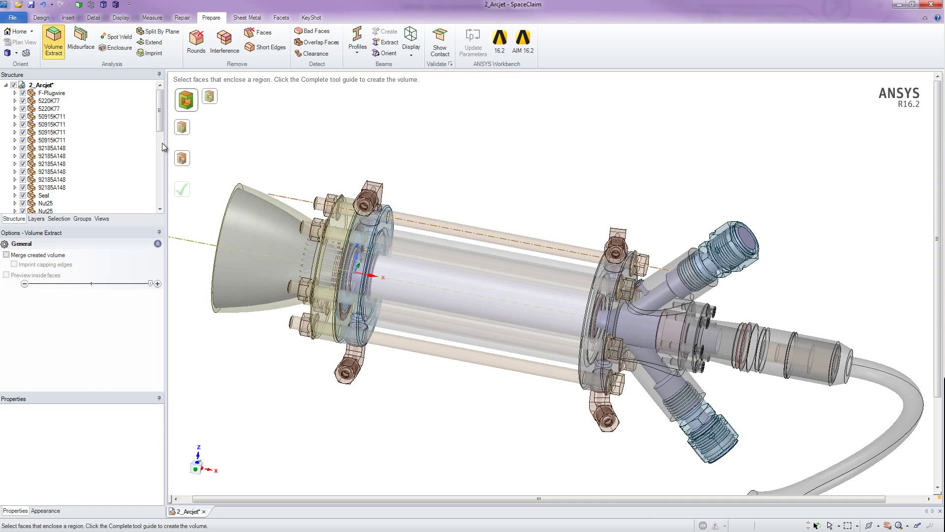
left_click_drag(159, 114, 161, 206)
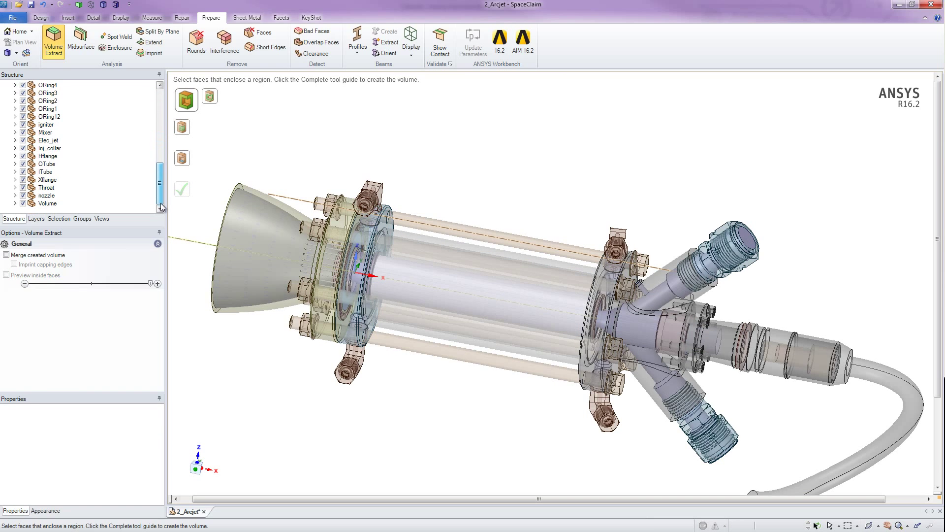
left_click(47, 203)
right_click(47, 203)
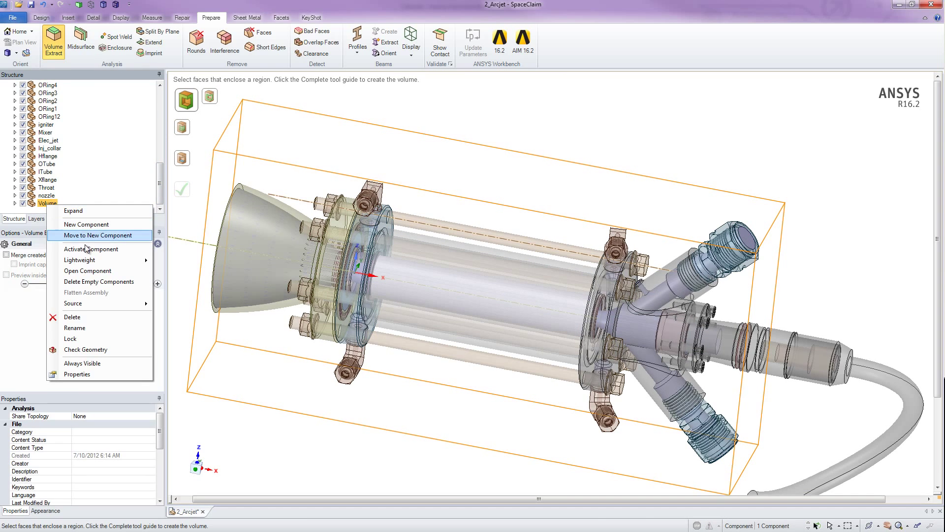
left_click(92, 271)
middle_click_drag(554, 364, 661, 281)
middle_click_drag(690, 306, 628, 297)
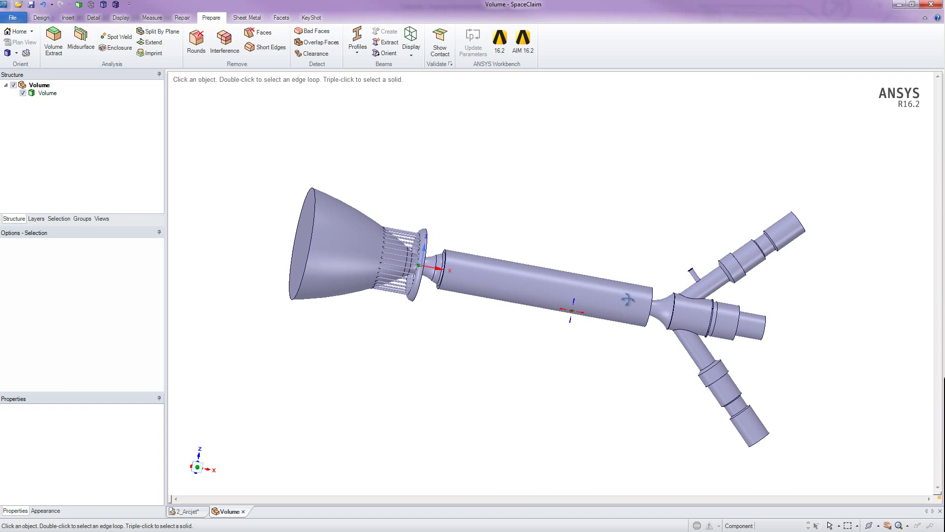
left_click(629, 298)
key("Escape")
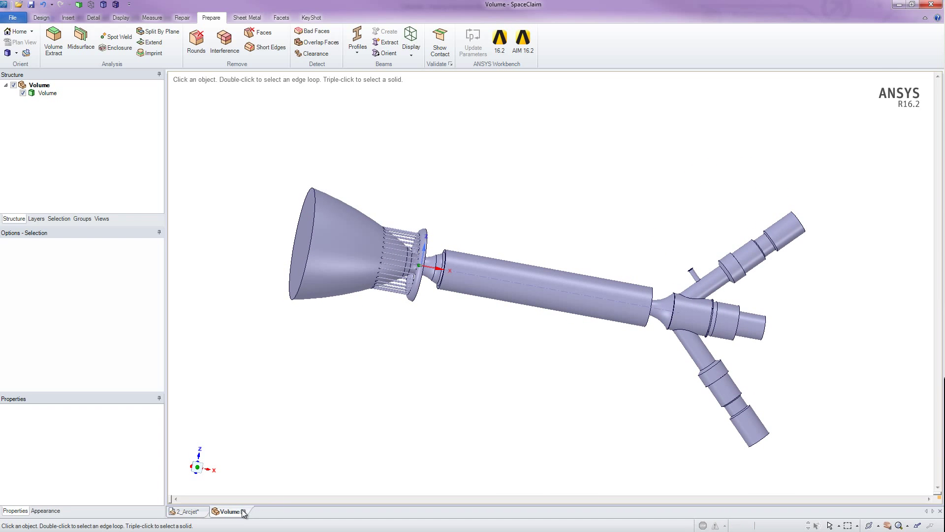
left_click(243, 512)
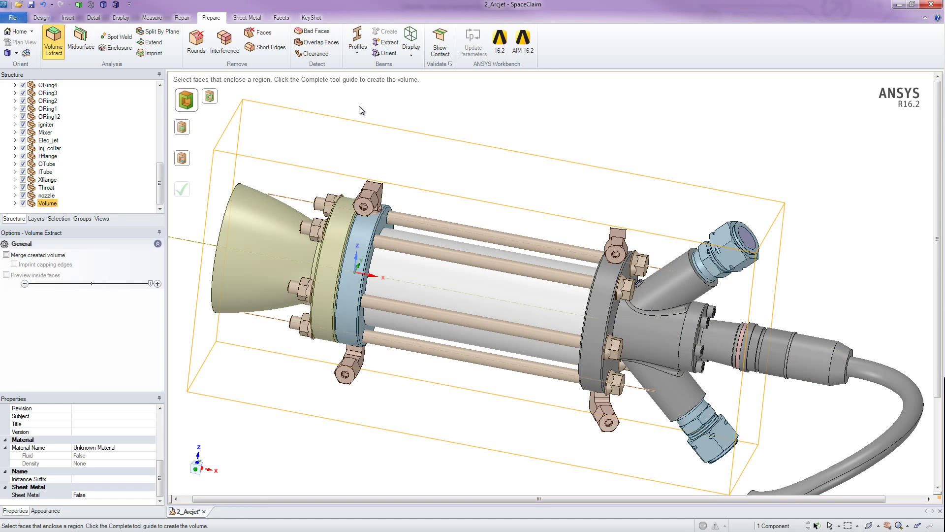
Step: Pull the lower blue fitting's end ring face outward by 0.650in and expand the Volume component
left_click(340, 104)
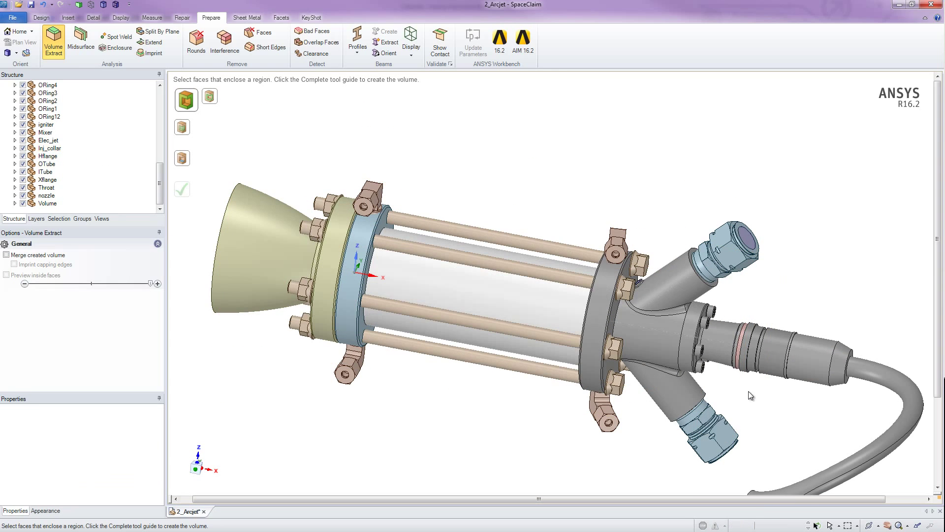
middle_click_drag(681, 353, 711, 357)
scroll(710, 357, "up", 5)
left_click(668, 308)
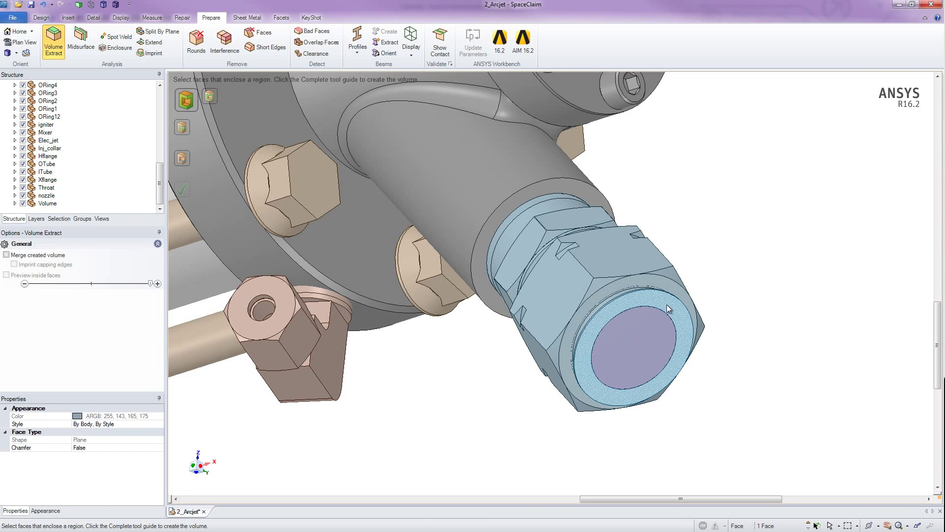
key("p")
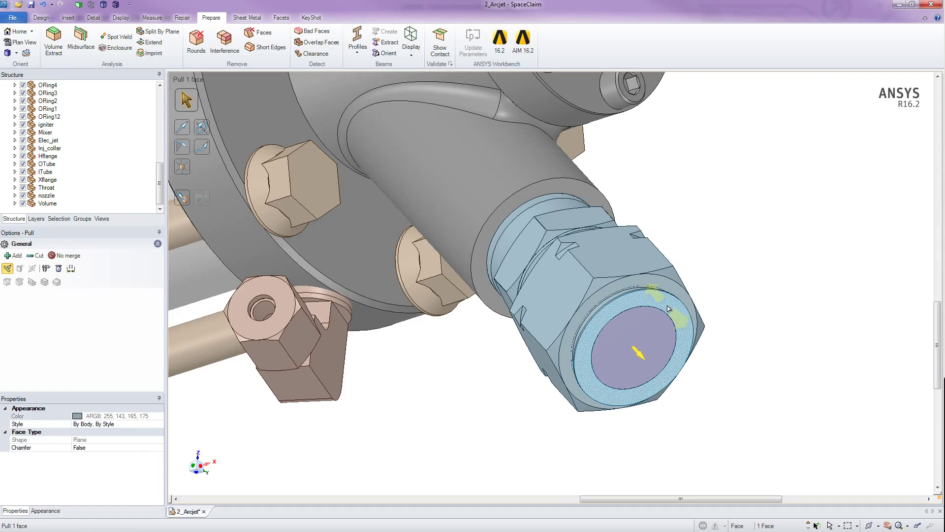
left_click_drag(675, 315, 747, 355)
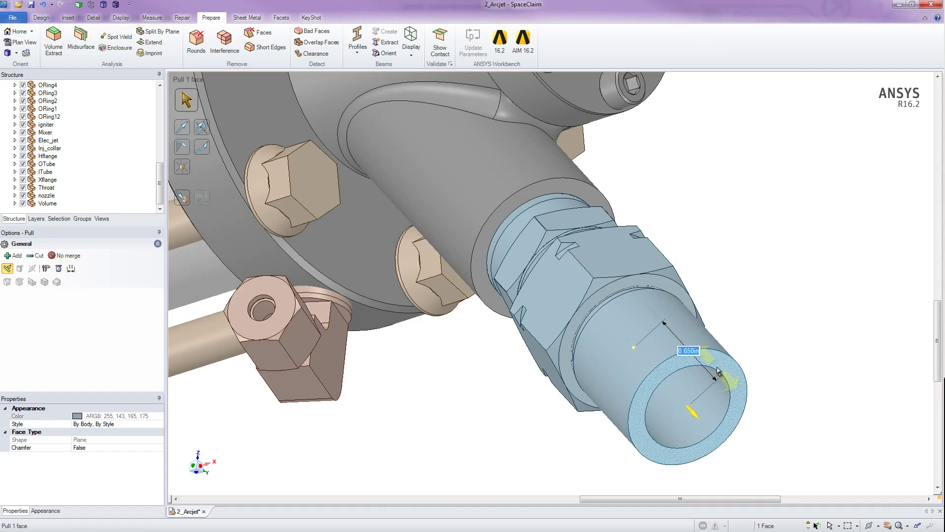
middle_click_drag(746, 356, 733, 323)
scroll(664, 323, "down", 6)
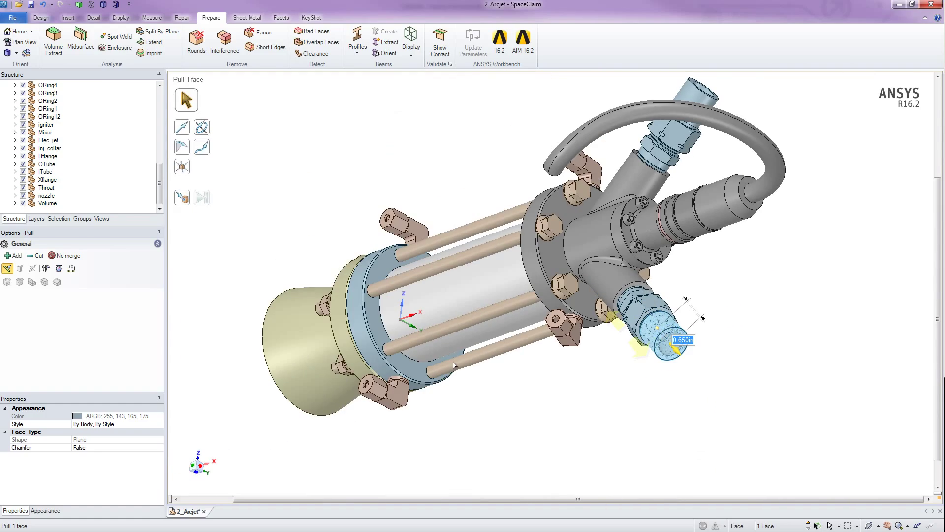
left_click(15, 203)
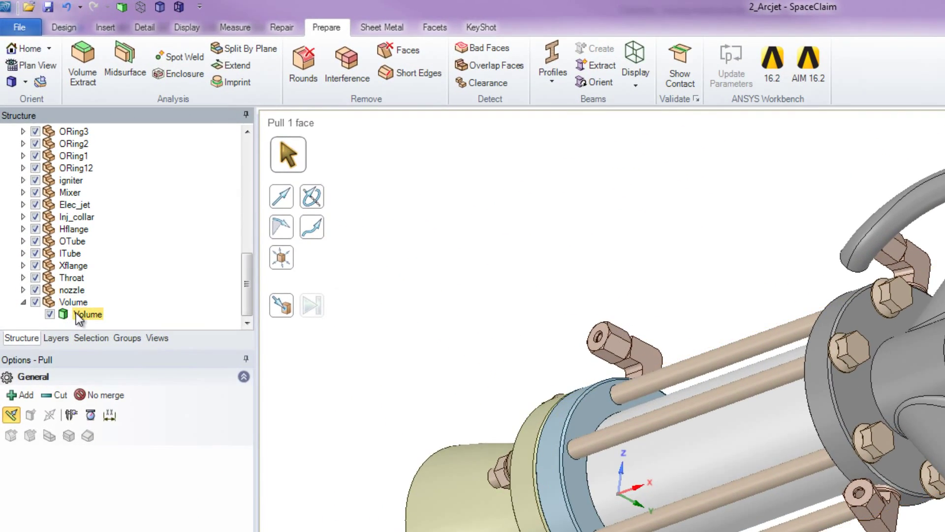
Step: Apply Update Volume Body as Created to the Volume body and zoom to the fitting tip
left_click(79, 314)
right_click(79, 314)
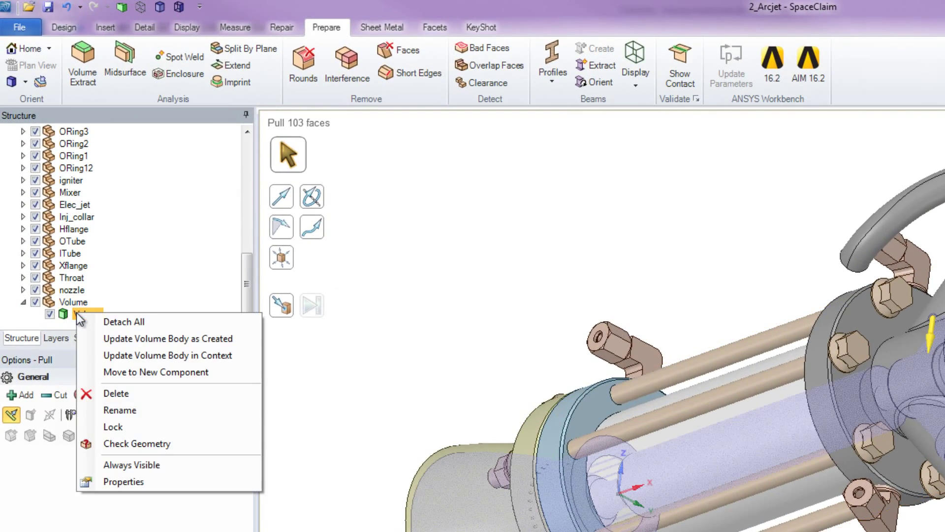
left_click(143, 338)
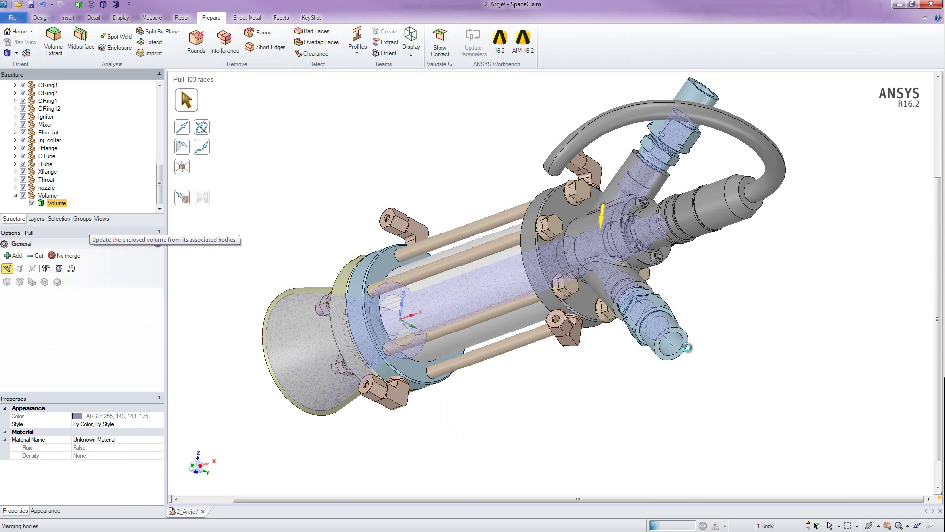
scroll(678, 355, "up", 5)
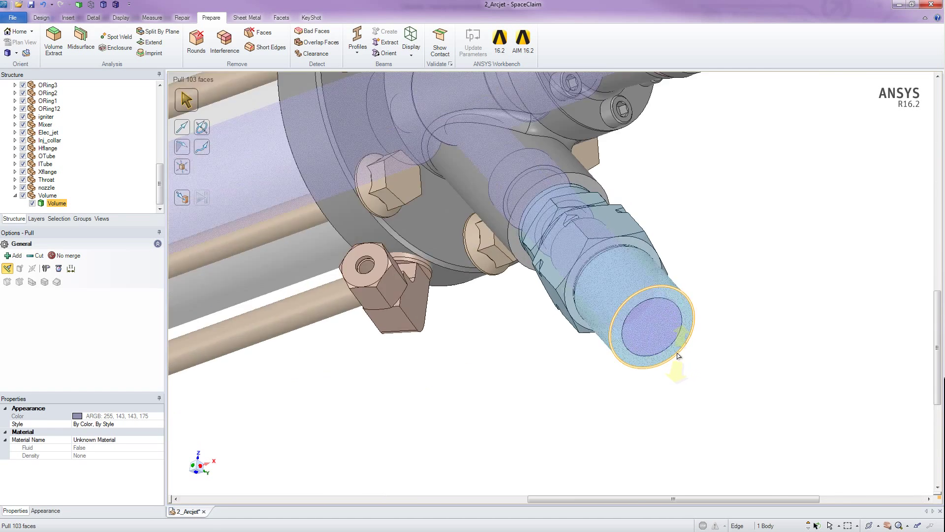
scroll(679, 356, "up", 3)
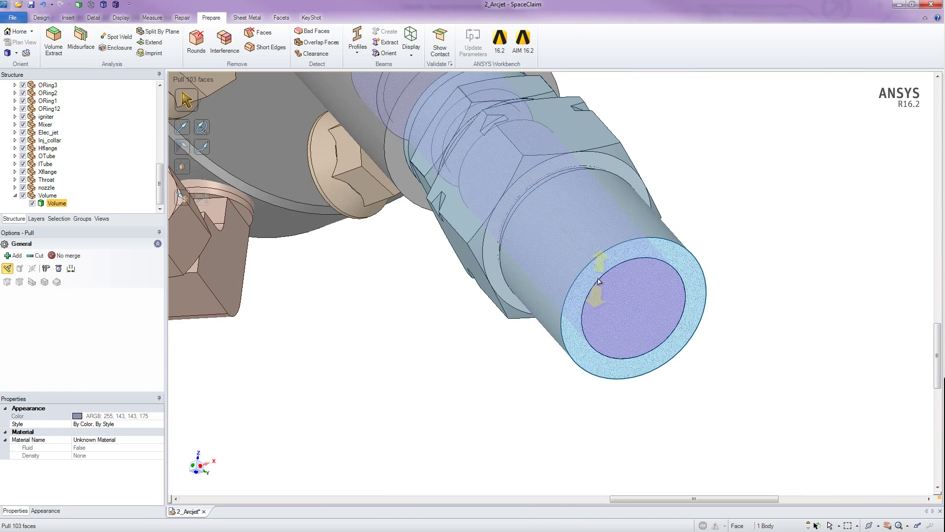